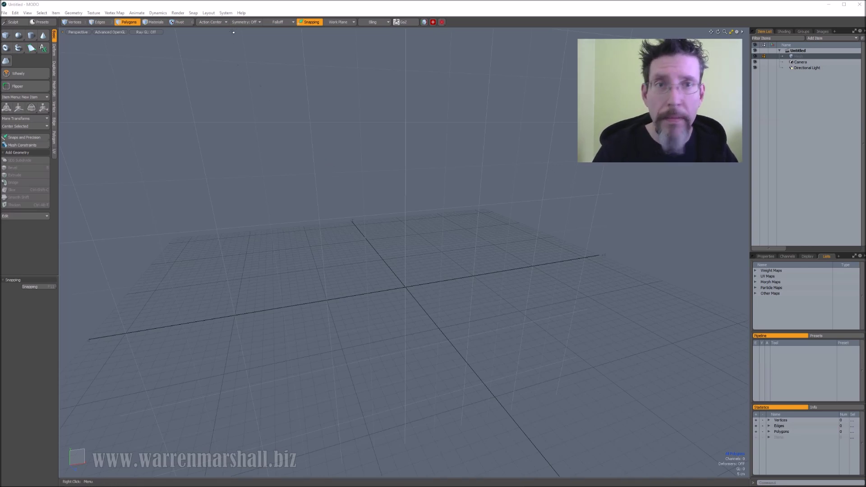
- Open the preferences to the FBX I/O export settings
left_click(226, 13)
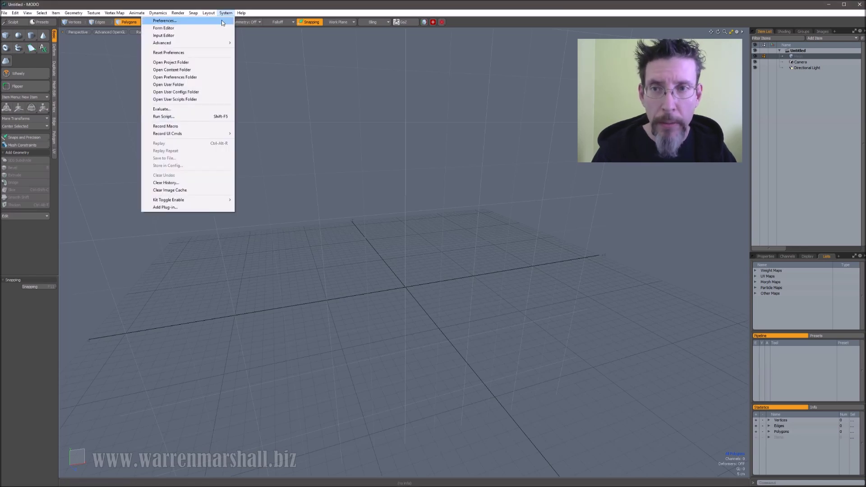
left_click(220, 21)
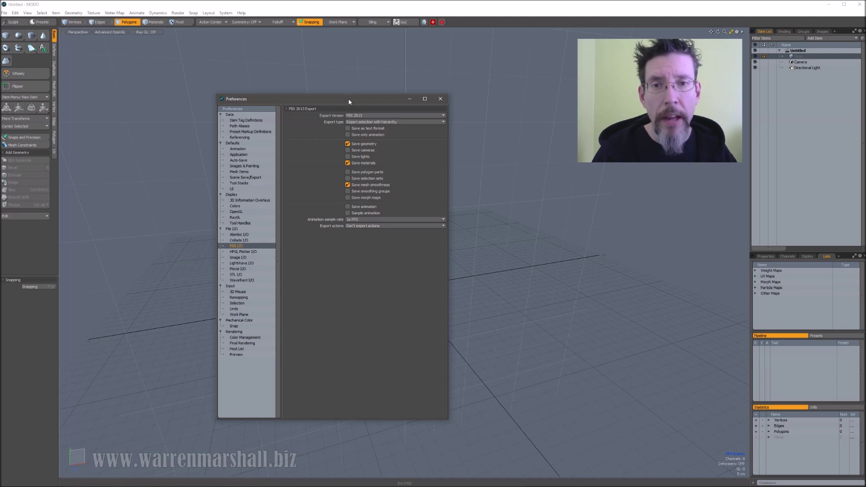
left_click_drag(348, 99, 340, 92)
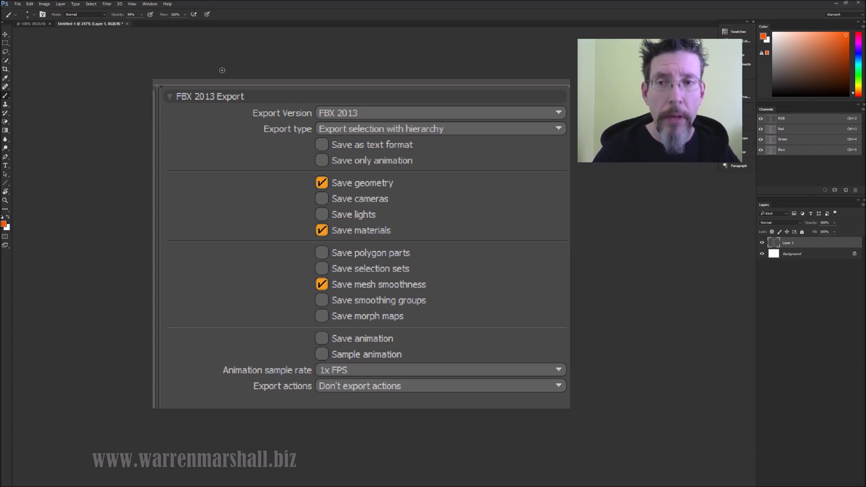
- Switch to Photoshop and paint orange arrows pointing at Export type, Save geometry and Save mesh smoothness in the FBX settings screenshot
left_click_drag(218, 113, 242, 113)
left_click_drag(242, 113, 230, 117)
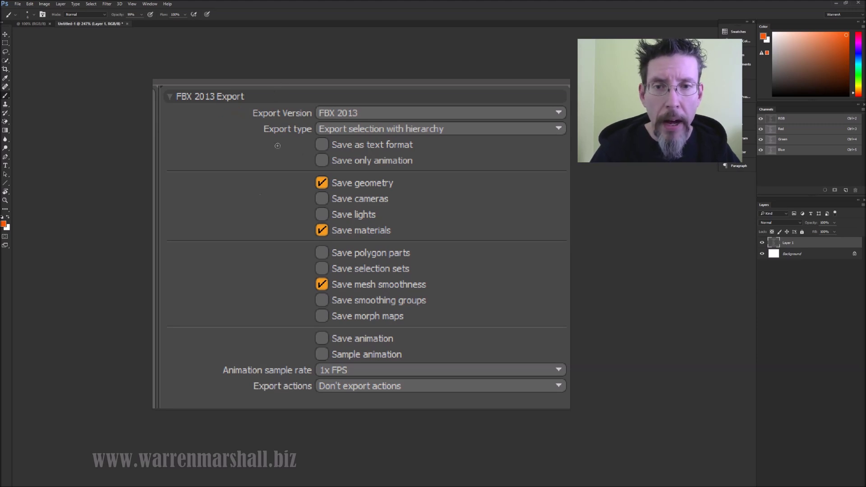
mouse_move(217, 129)
left_mouse_down()
mouse_move(250, 127)
mouse_move(244, 134)
left_mouse_up()
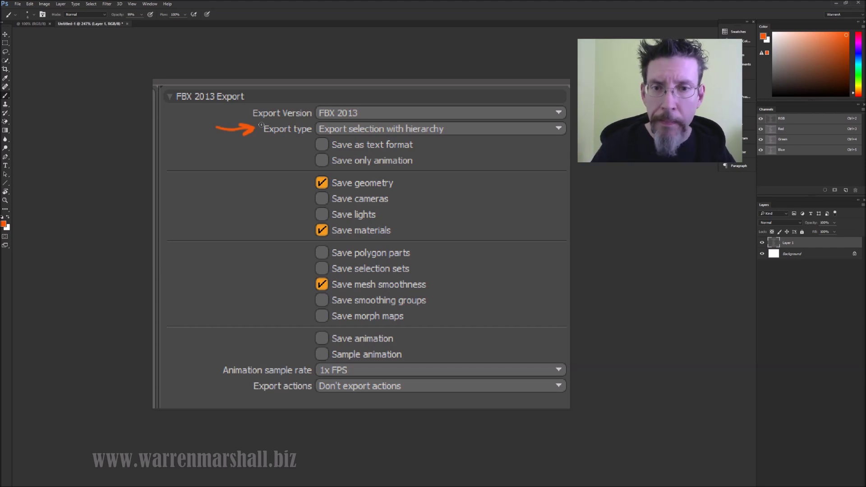
left_click_drag(259, 184, 286, 179)
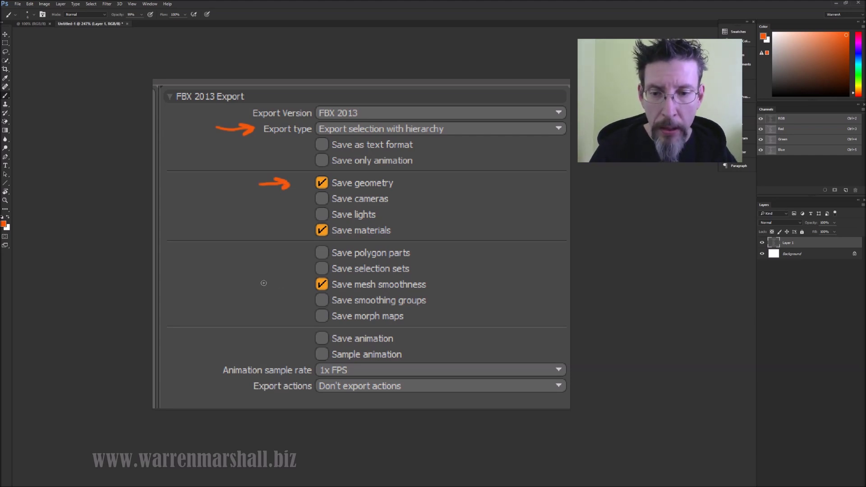
mouse_move(262, 284)
left_mouse_down()
mouse_move(303, 282)
mouse_move(289, 289)
left_mouse_up()
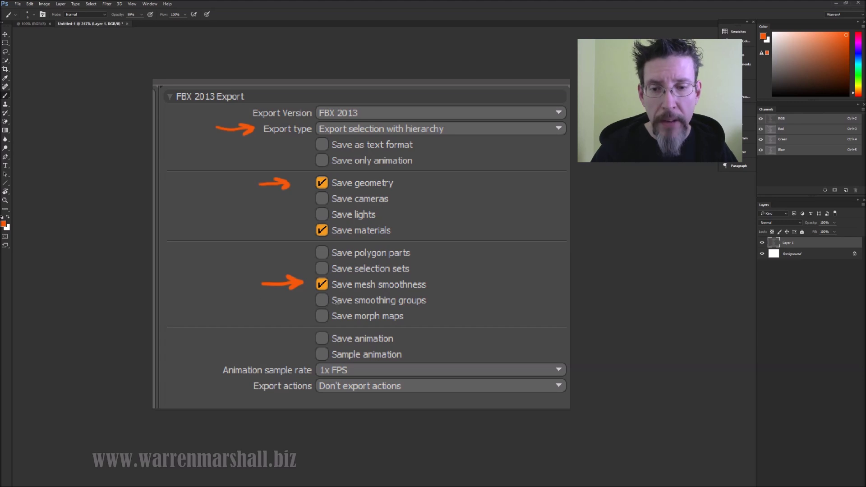
mouse_move(319, 309)
left_mouse_down()
mouse_move(420, 311)
mouse_move(390, 294)
mouse_move(327, 311)
left_mouse_up()
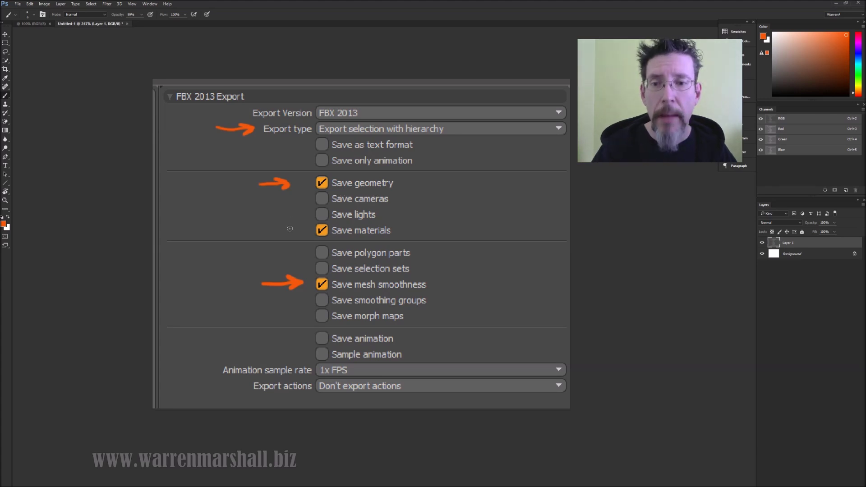
- Mark the Save materials option with an orange arrow and a circle, and undo the last stroke
mouse_move(276, 230)
left_mouse_down()
mouse_move(306, 231)
mouse_move(298, 239)
left_mouse_up()
mouse_move(314, 236)
left_mouse_down()
mouse_move(301, 235)
mouse_move(350, 251)
left_mouse_up()
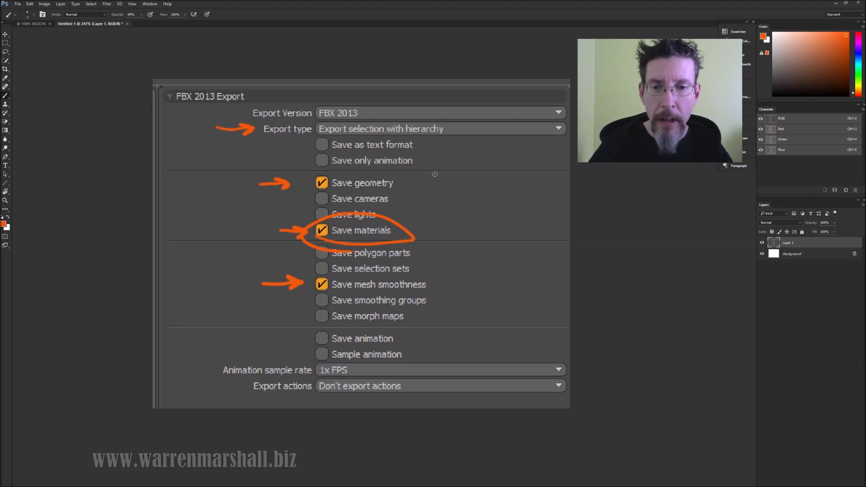
key("ctrl+z")
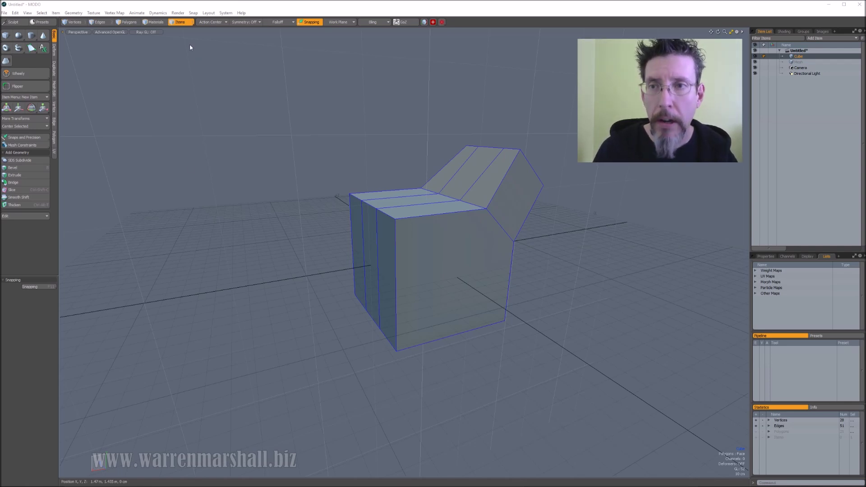
- Switch to MODO and set the selection mode to Center for the Cube item
left_click(186, 22)
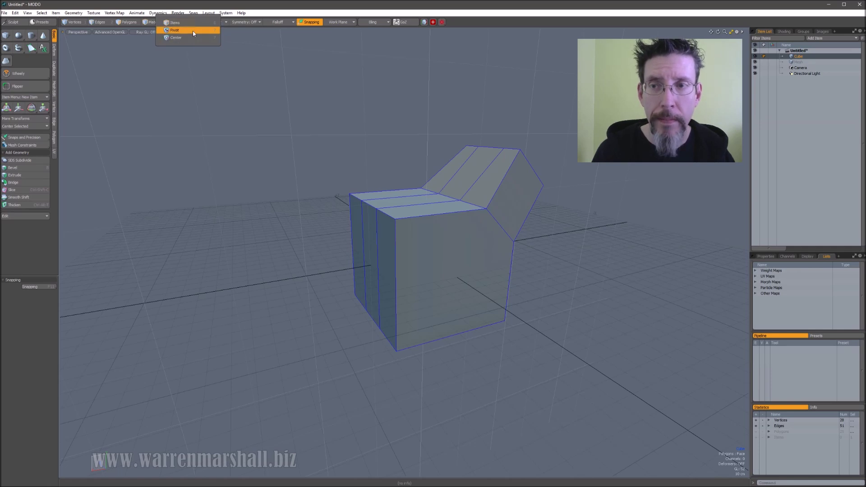
mouse_move(192, 39)
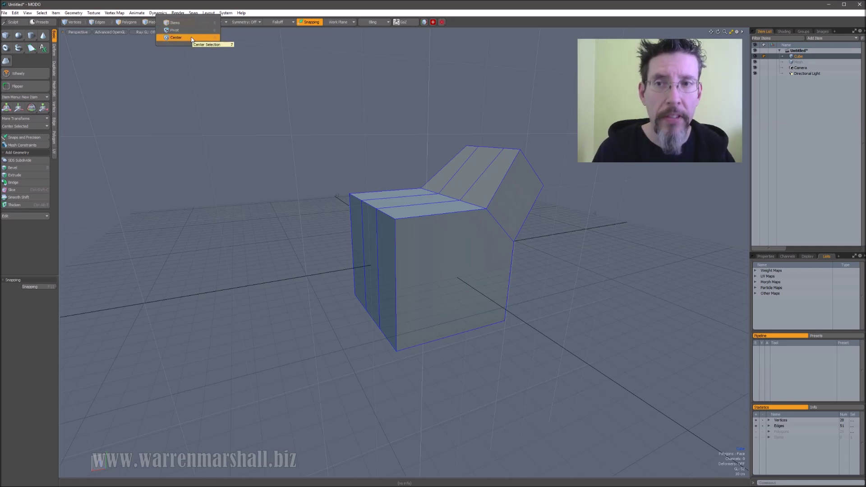
left_click(196, 42)
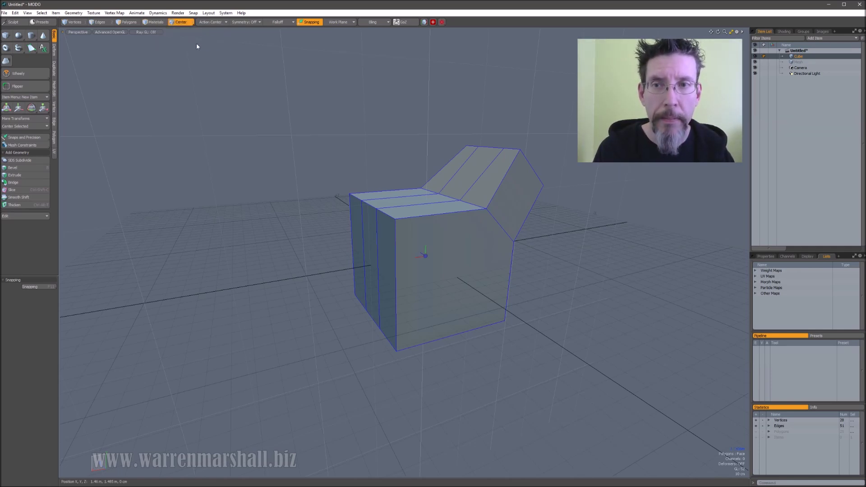
mouse_move(485, 217)
left_mouse_down("alt")
mouse_move(528, 182)
mouse_move(483, 228)
mouse_move(489, 232)
mouse_move(496, 219)
mouse_move(446, 237)
mouse_move(458, 223)
mouse_move(495, 226)
left_mouse_up("alt")
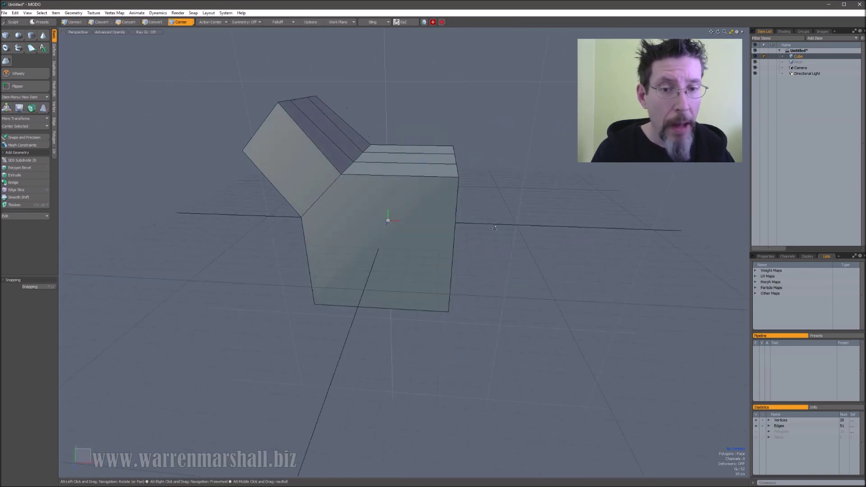
left_click_drag(427, 215, 416, 260, "alt")
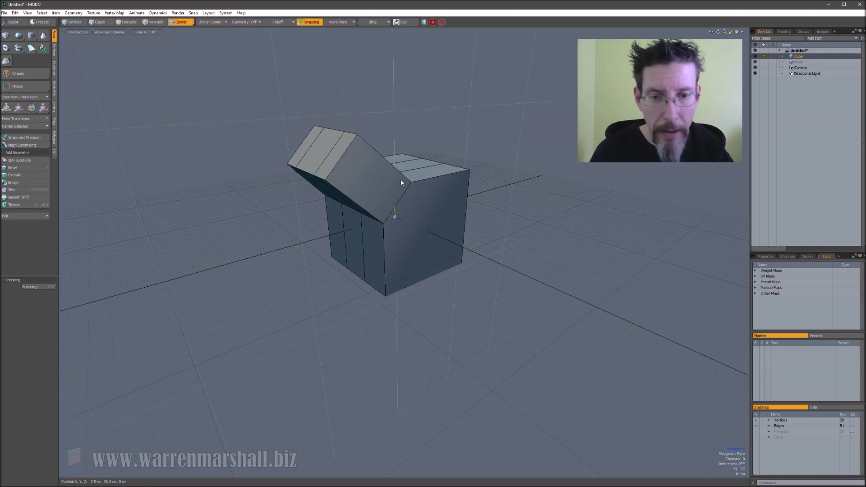
- Move the Cube item's center onto the mesh's lower corner vertex using vertex snapping
left_click_drag(394, 218, 481, 253, "alt")
key("w")
key("space")
key("5")
key("y")
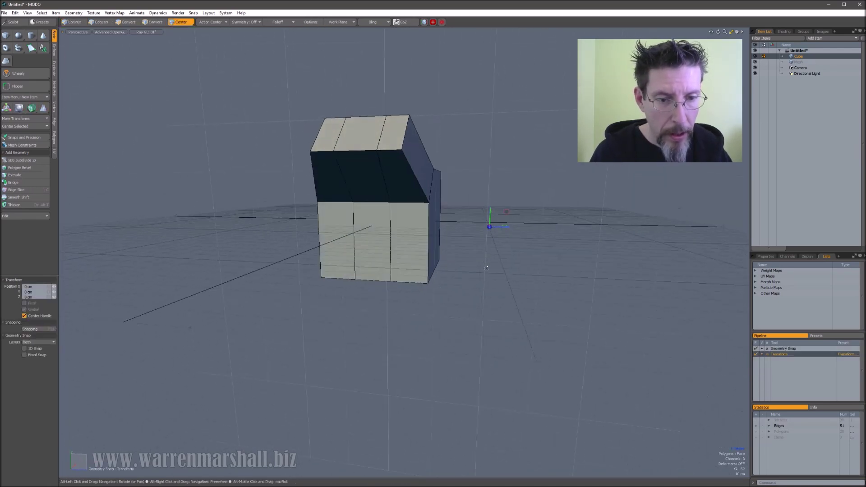
key("x")
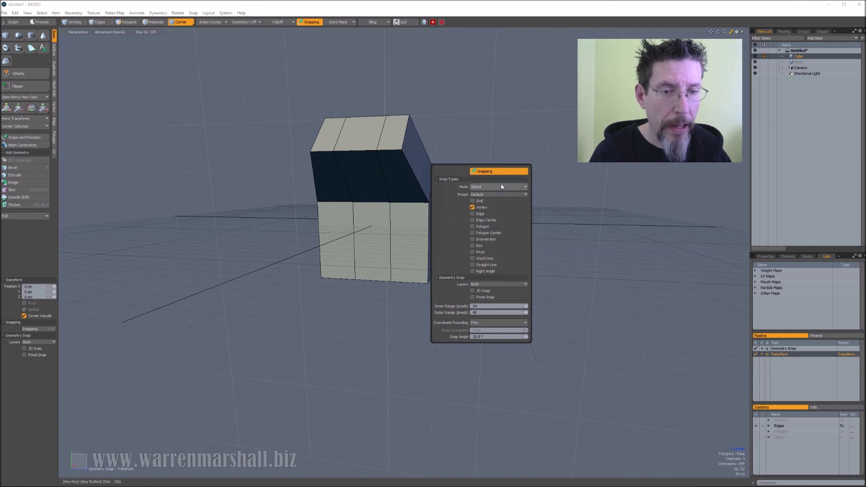
left_click_drag(489, 229, 384, 299)
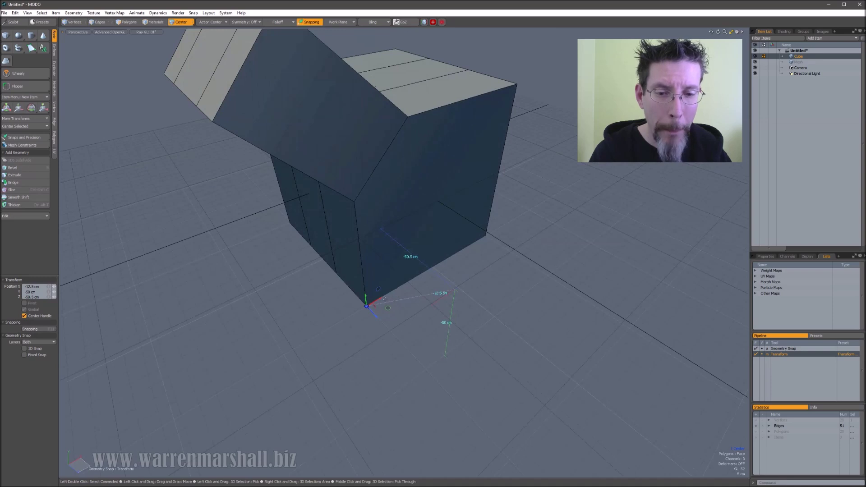
key("space")
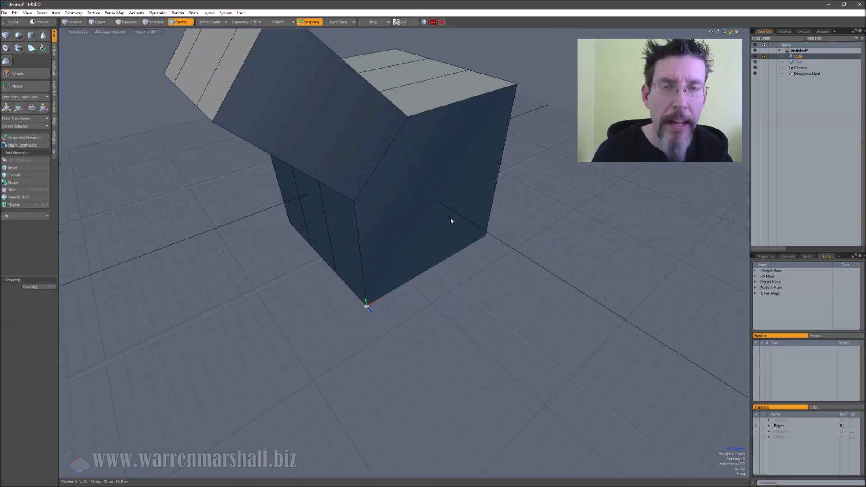
mouse_move(414, 224)
left_mouse_down("alt")
mouse_move(395, 248)
mouse_move(432, 256)
mouse_move(408, 246)
mouse_move(422, 233)
left_mouse_up("alt")
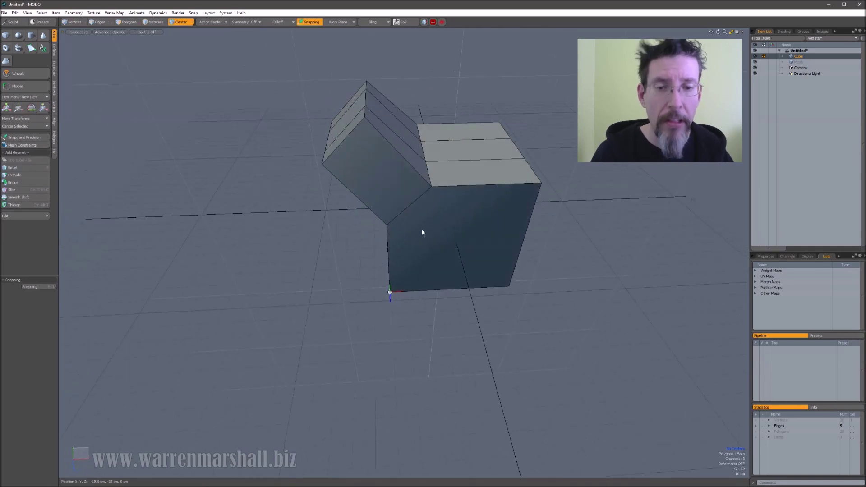
left_click_drag(519, 236, 375, 266, "alt")
left_click_drag(453, 250, 489, 285, "alt")
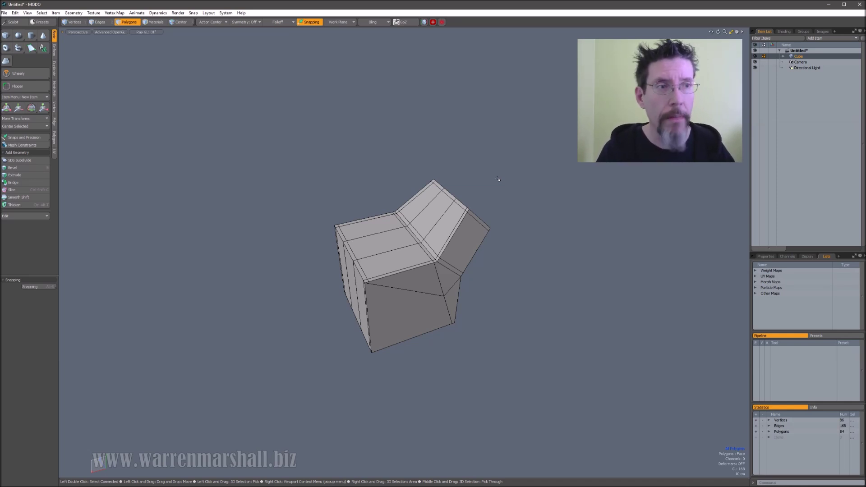
- Expand the Cube item's hierarchy and show its UCX_Cube_2 and UCX_Cube child meshes
left_click(784, 56)
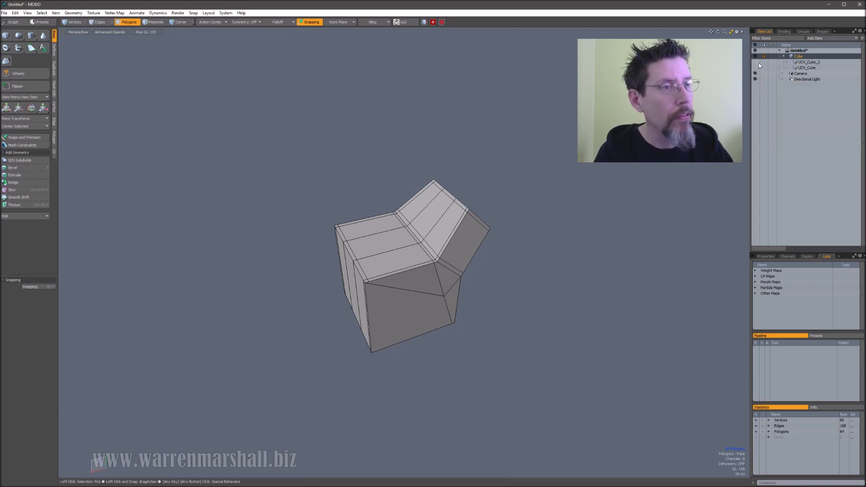
left_click_drag(755, 62, 755, 67)
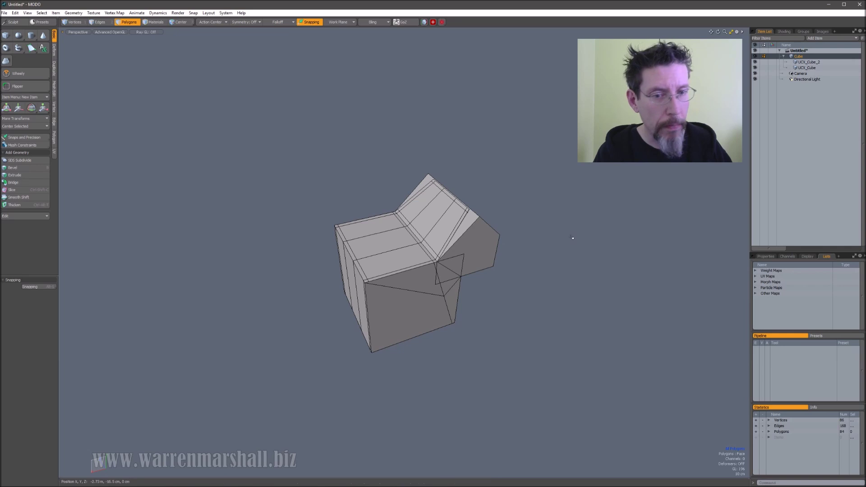
left_click_drag(572, 237, 476, 180, "alt")
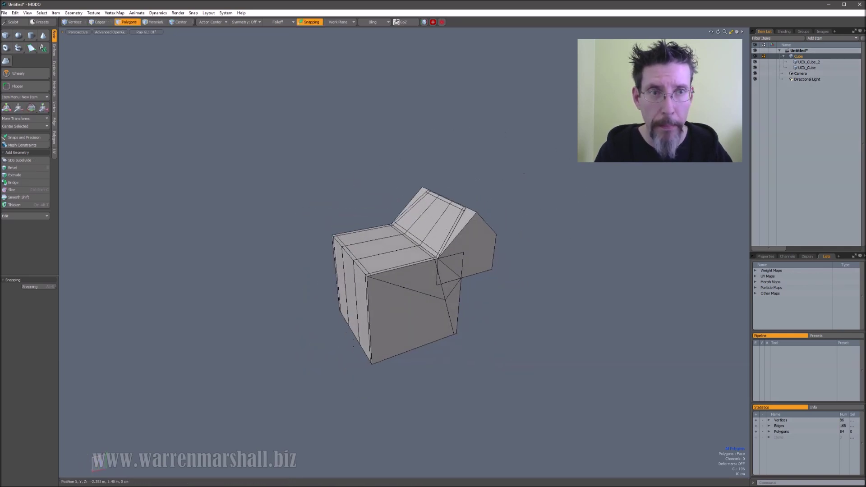
- Hide the UCX_Cube_2 and UCX_Cube meshes and collapse the Cube item's hierarchy
left_click(755, 63)
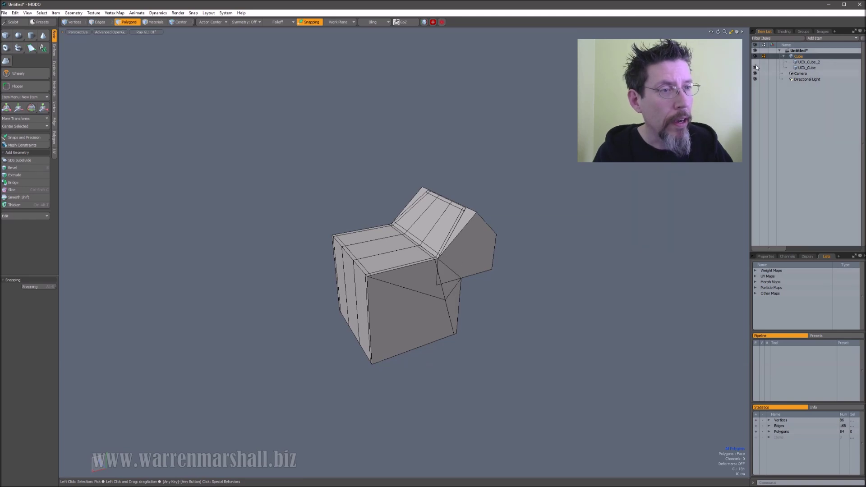
left_click(755, 68)
left_click(784, 57)
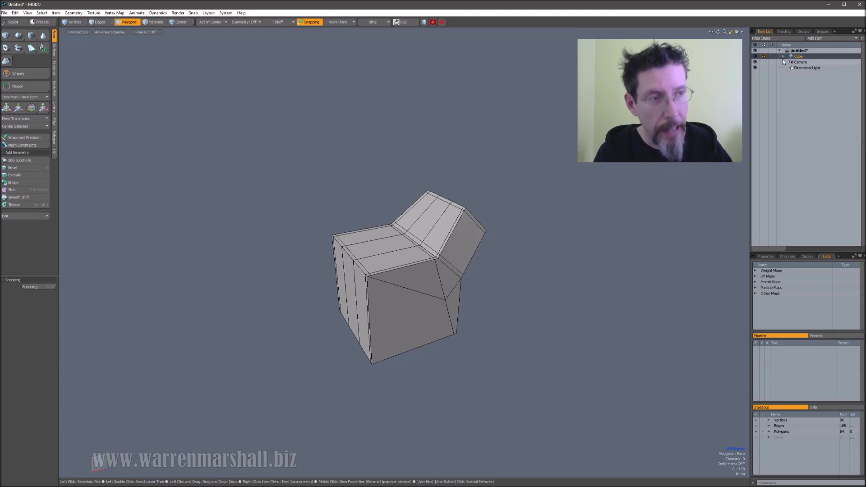
mouse_move(527, 154)
left_mouse_down("alt")
mouse_move(555, 149)
mouse_move(537, 149)
left_mouse_up("alt")
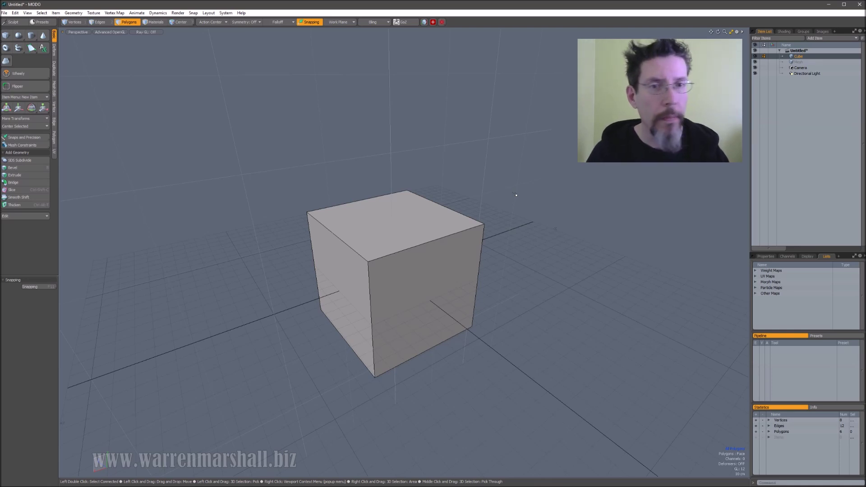
right_click(800, 57)
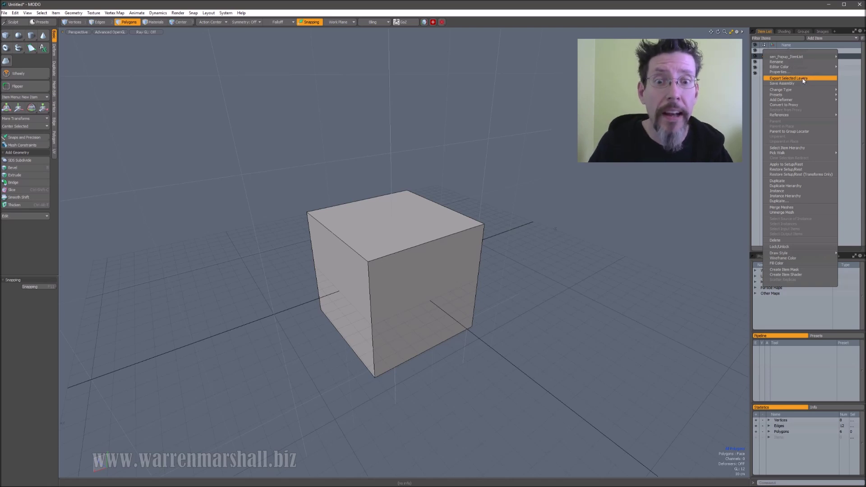
mouse_move(794, 67)
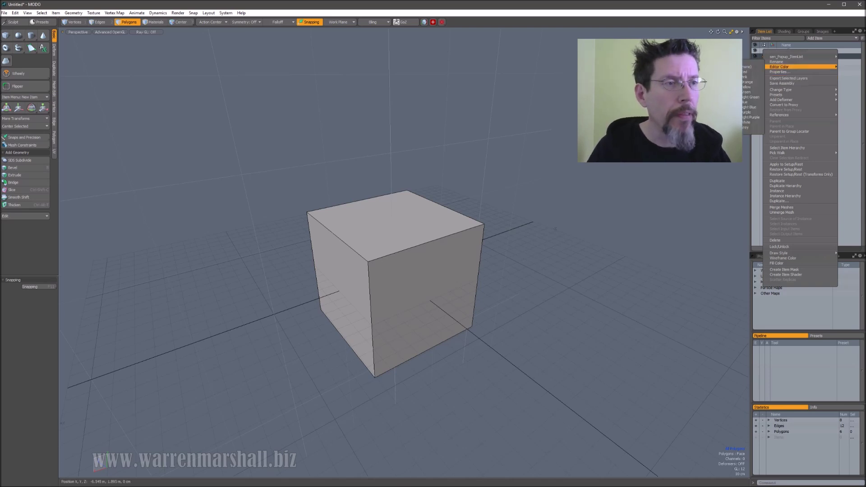
left_click(579, 23)
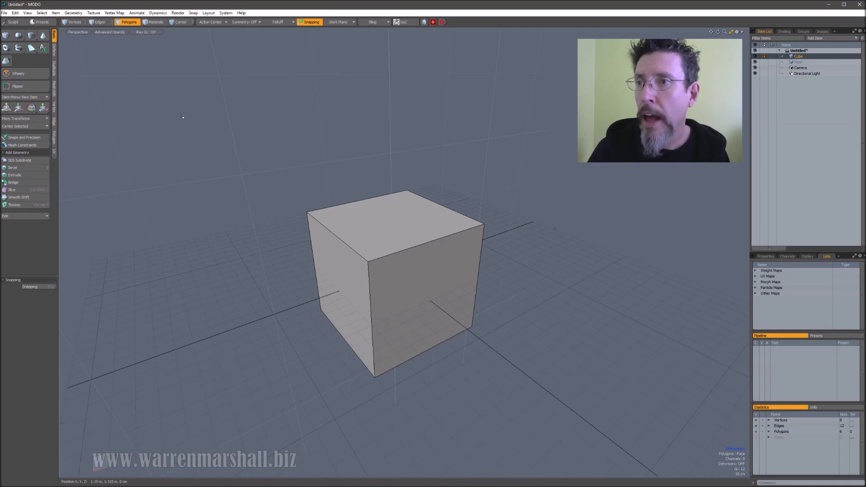
left_click(5, 12)
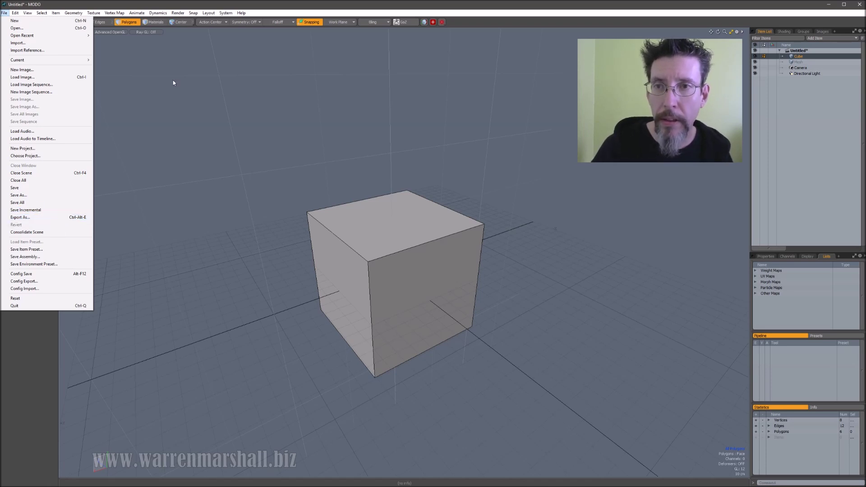
left_click(241, 13)
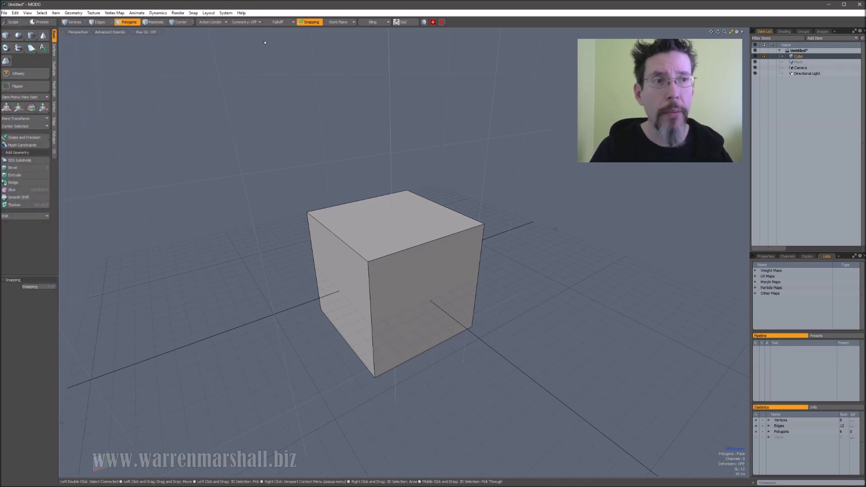